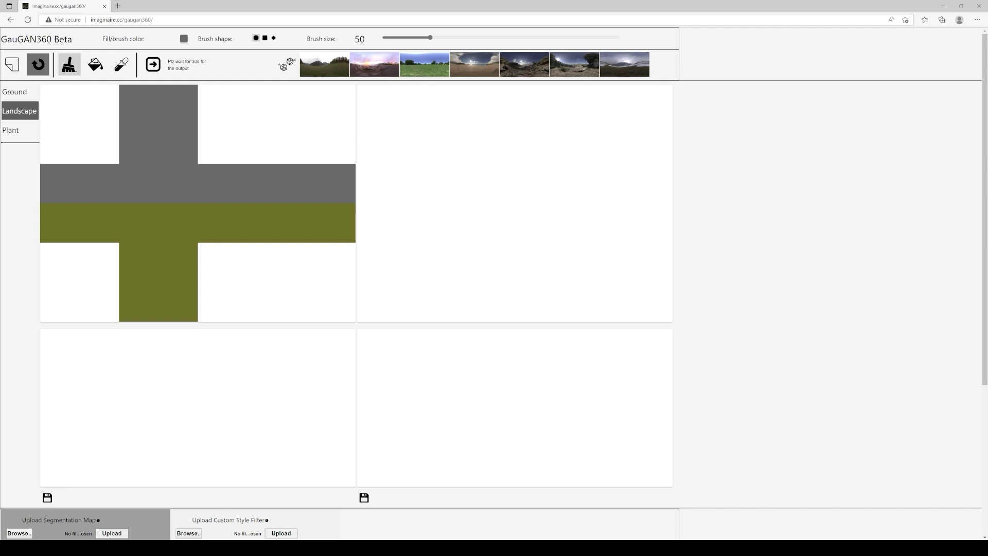
Tick the terms-agreement checkbox in the red banner below the canvas
scroll(319, 277, "down", 4)
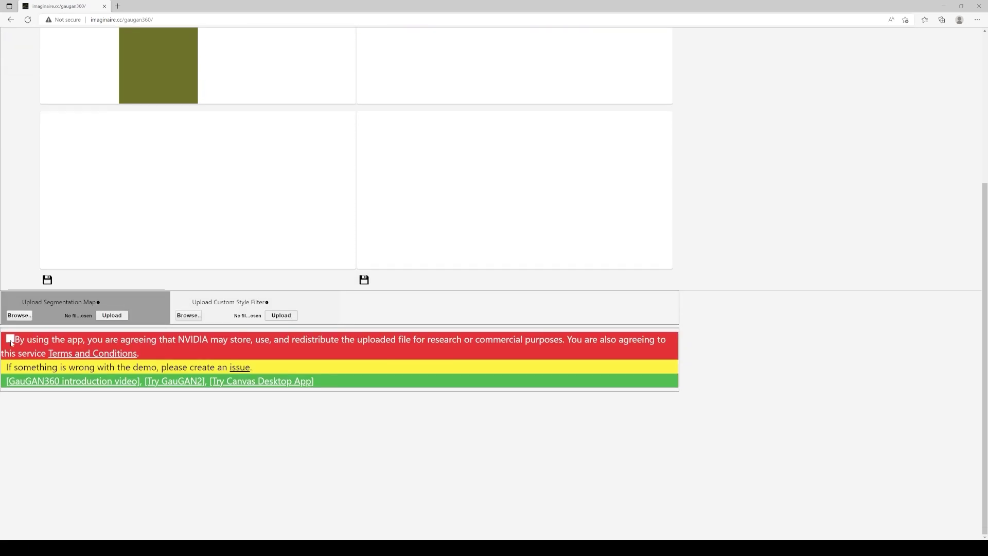
left_click(11, 339)
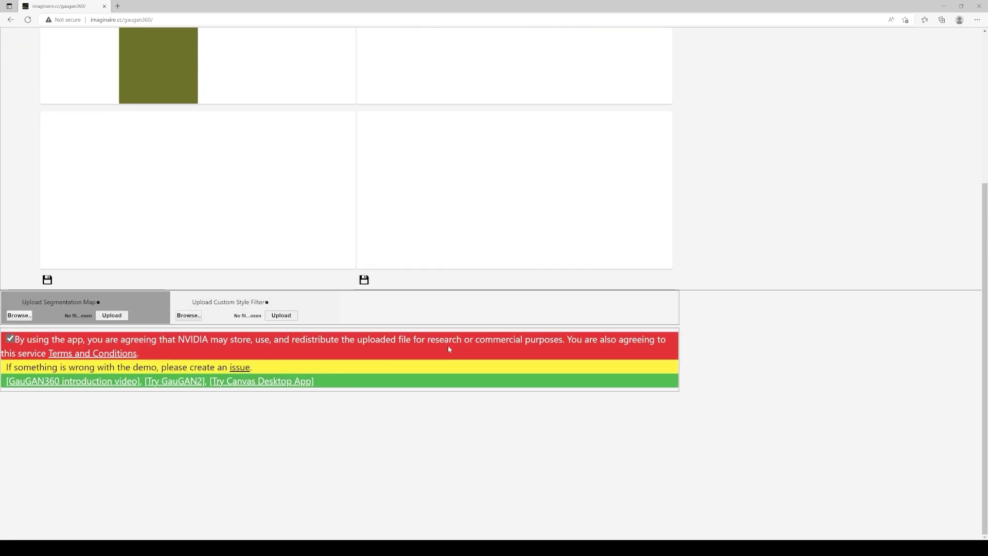
scroll(492, 355, "up", 4)
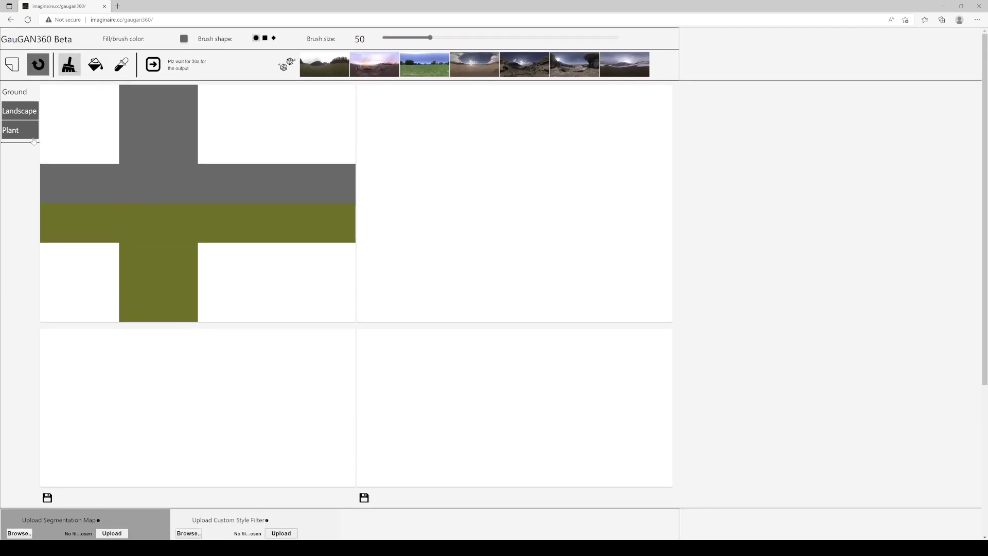
Paint the Clouds label across the top of the map and into its top-left notch
left_click(25, 97)
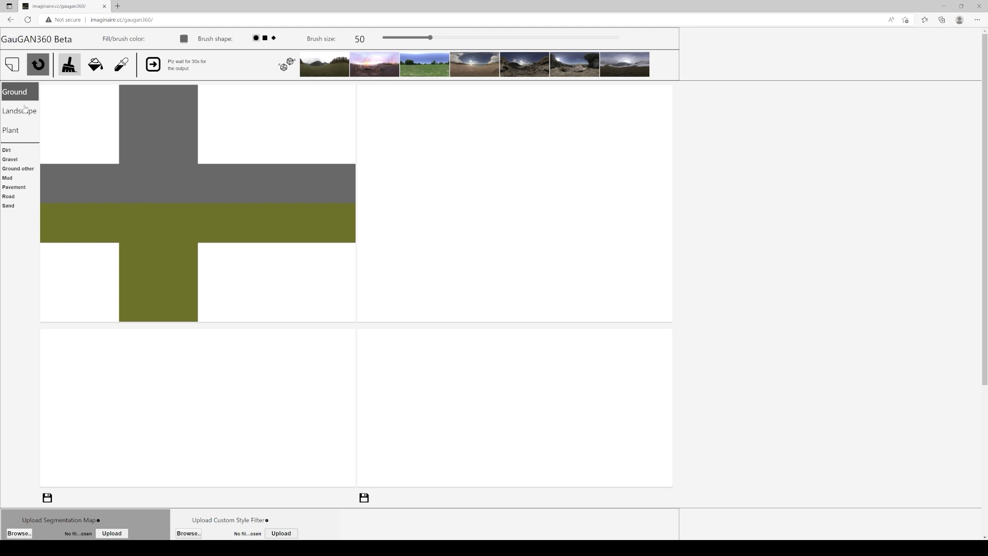
left_click(21, 114)
left_click(17, 151)
mouse_move(42, 107)
left_mouse_down()
mouse_move(365, 116)
mouse_move(354, 90)
mouse_move(343, 94)
mouse_move(360, 96)
mouse_move(36, 94)
mouse_move(153, 84)
mouse_move(261, 84)
mouse_move(110, 95)
mouse_move(346, 87)
mouse_move(324, 103)
left_mouse_up()
mouse_move(113, 95)
left_mouse_down()
mouse_move(31, 134)
mouse_move(58, 87)
left_mouse_up()
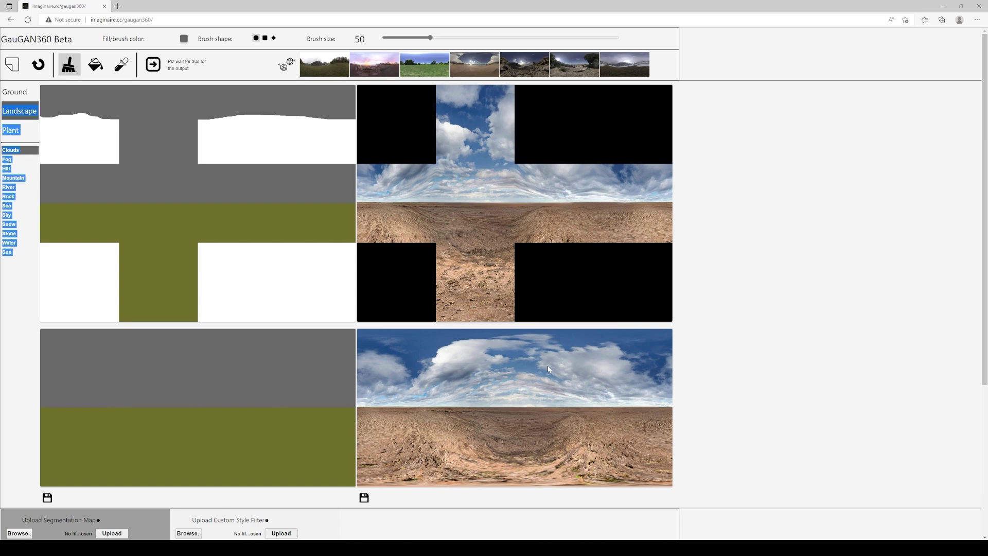
Brush the Water label over the olive ground band and the lower arm of the map
left_click(28, 284)
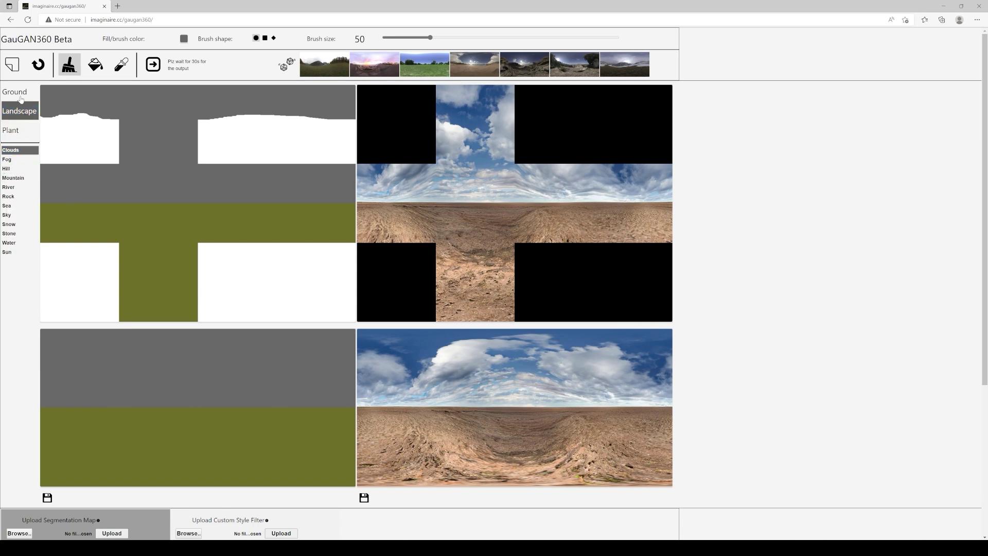
left_click(13, 243)
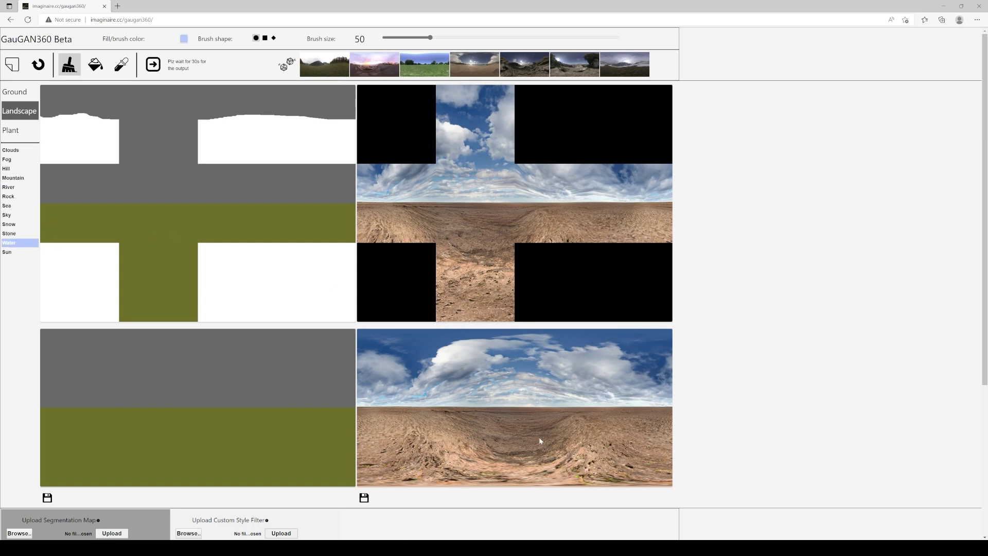
mouse_move(46, 207)
left_mouse_down()
mouse_move(361, 207)
mouse_move(353, 239)
left_mouse_up()
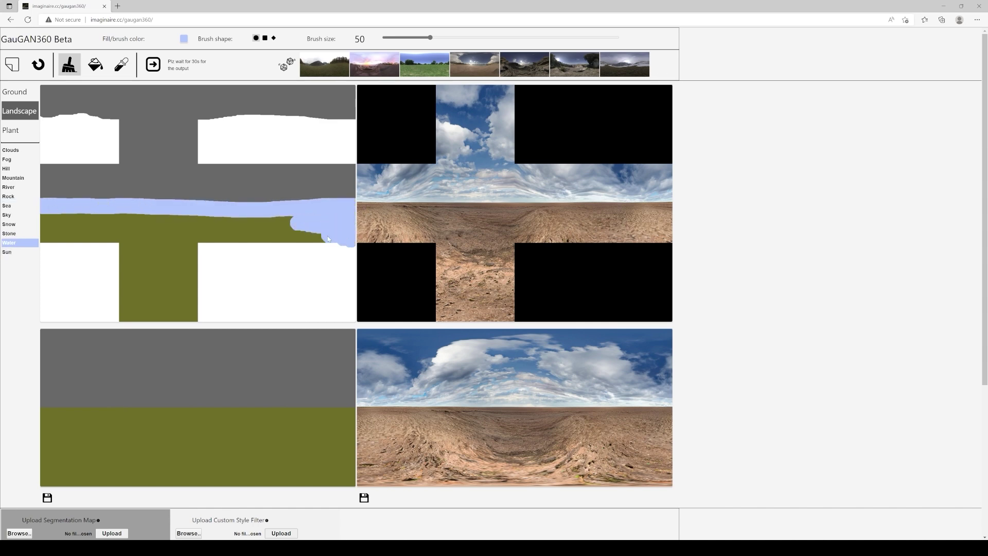
mouse_move(334, 239)
left_mouse_down()
mouse_move(291, 235)
mouse_move(286, 221)
mouse_move(279, 238)
mouse_move(272, 223)
mouse_move(249, 222)
mouse_move(267, 233)
mouse_move(261, 238)
mouse_move(243, 237)
mouse_move(238, 222)
mouse_move(33, 217)
mouse_move(41, 239)
mouse_move(46, 229)
mouse_move(68, 239)
mouse_move(88, 228)
mouse_move(241, 235)
mouse_move(113, 240)
mouse_move(199, 249)
mouse_move(122, 253)
mouse_move(195, 258)
mouse_move(120, 262)
mouse_move(196, 276)
mouse_move(117, 277)
mouse_move(197, 288)
mouse_move(121, 290)
mouse_move(193, 300)
mouse_move(195, 311)
mouse_move(121, 318)
mouse_move(196, 321)
left_mouse_up()
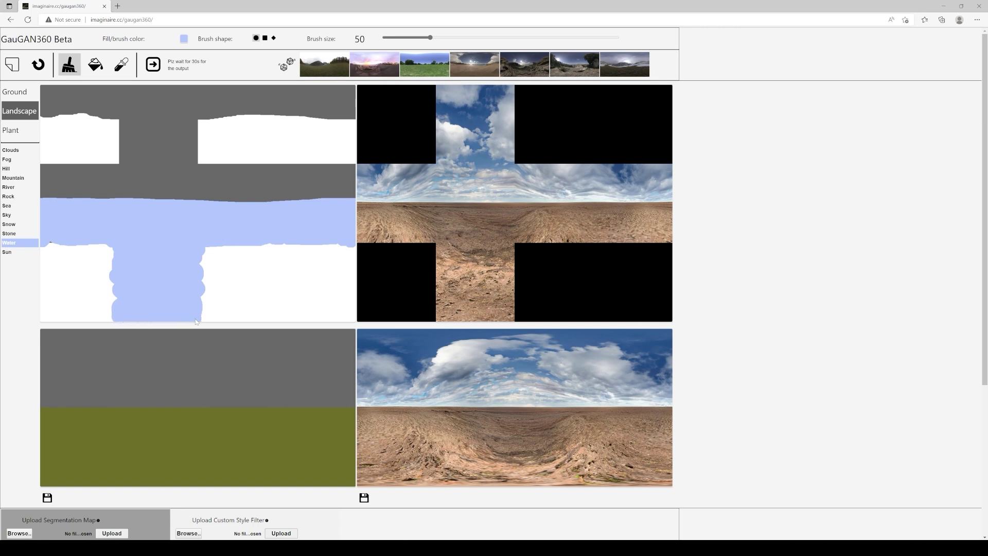
Fill the lower-left edge of the water area with Water
left_click(51, 243)
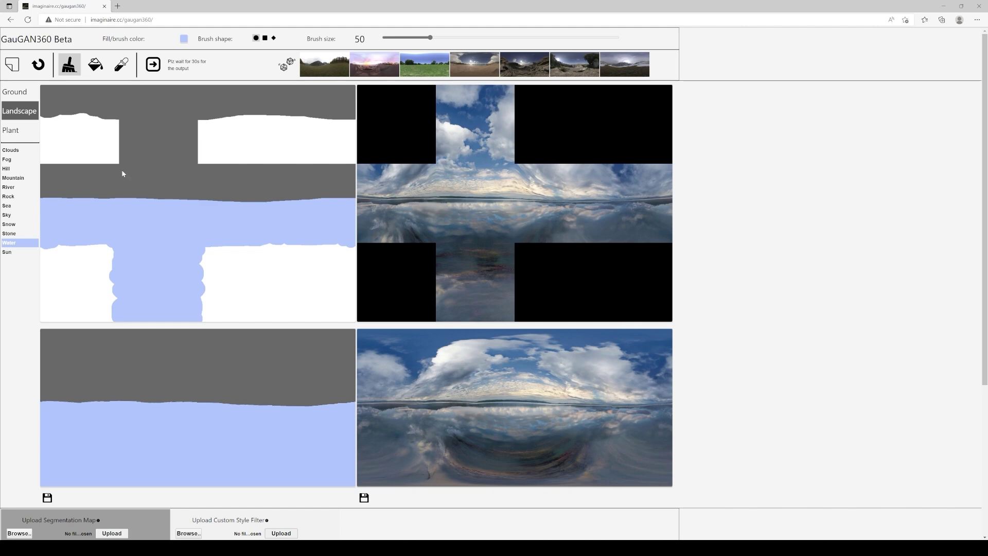
Paint a Fog band across the water, then undo the fog stroke
left_click(19, 160)
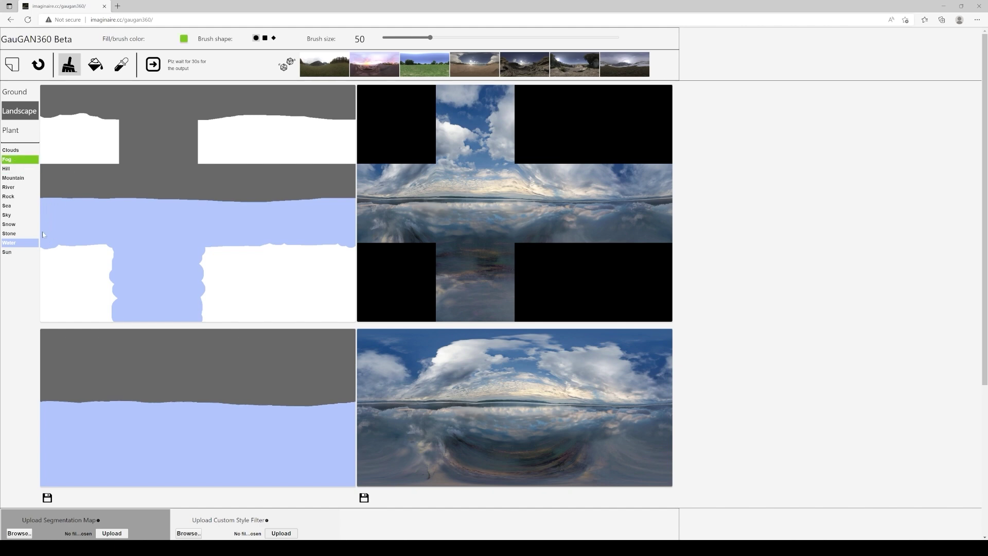
mouse_move(43, 213)
left_mouse_down()
mouse_move(323, 213)
mouse_move(353, 226)
mouse_move(63, 230)
mouse_move(354, 236)
left_mouse_up()
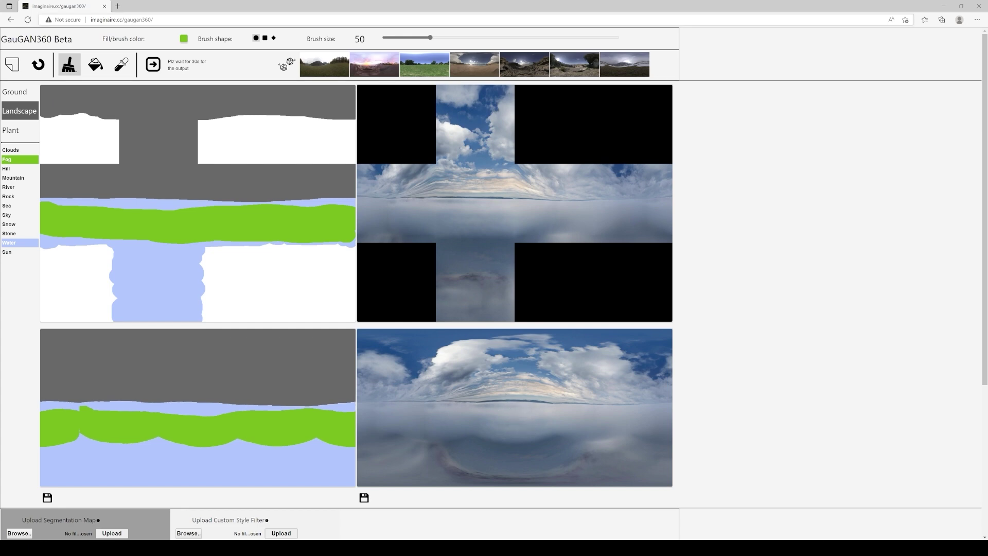
left_click(38, 65)
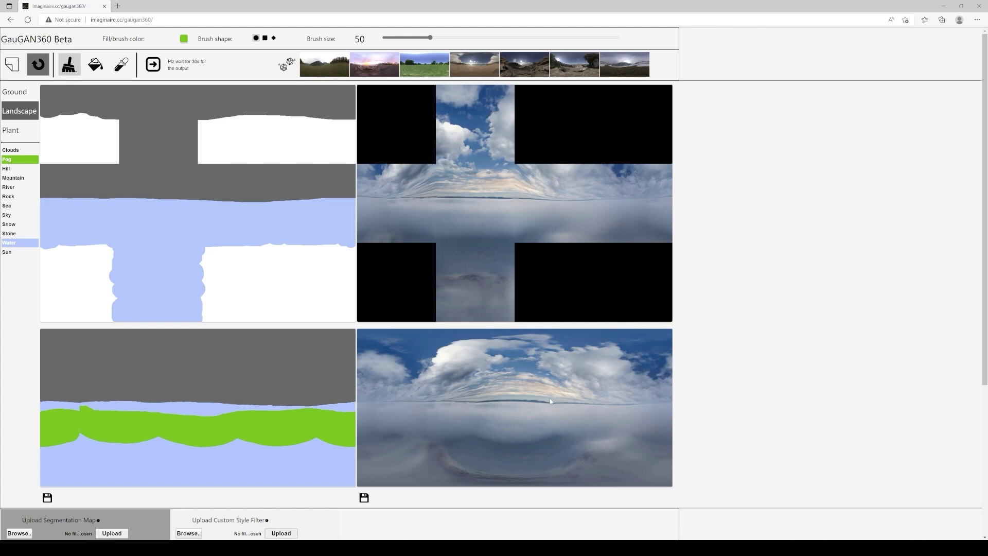
Repaint the water band and lower arm with the Sand ground label
left_click(20, 130)
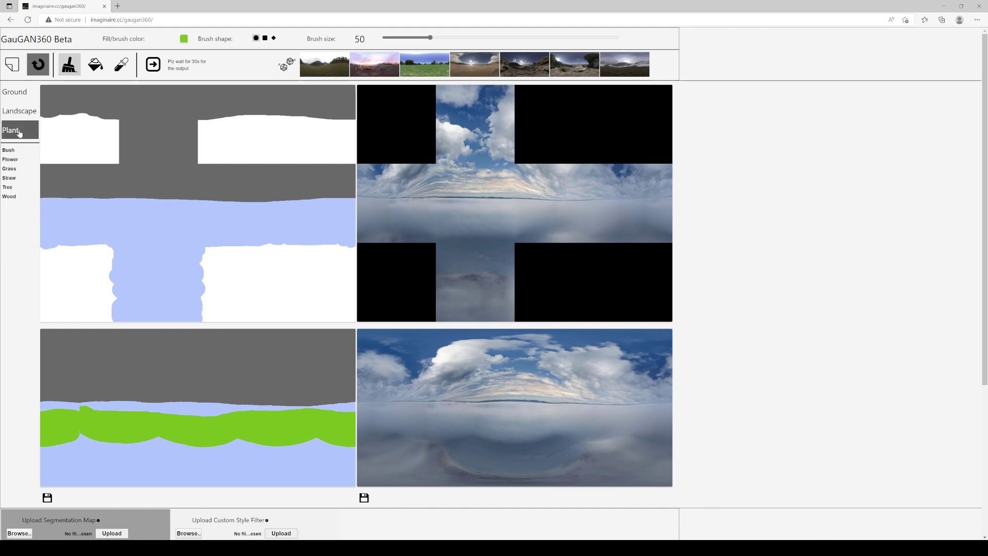
left_click(23, 95)
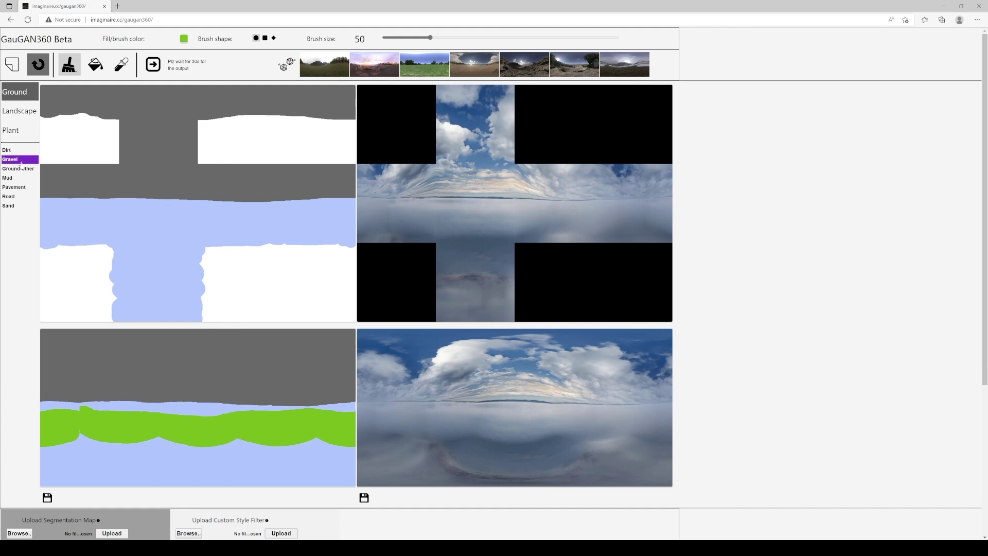
left_click(15, 207)
mouse_move(51, 203)
left_mouse_down()
mouse_move(356, 214)
mouse_move(43, 216)
mouse_move(276, 211)
mouse_move(359, 233)
mouse_move(296, 243)
mouse_move(221, 231)
mouse_move(224, 242)
mouse_move(42, 227)
mouse_move(97, 214)
mouse_move(45, 242)
mouse_move(149, 234)
mouse_move(216, 246)
mouse_move(109, 249)
mouse_move(202, 252)
mouse_move(124, 257)
mouse_move(174, 261)
mouse_move(109, 273)
mouse_move(207, 273)
mouse_move(106, 284)
mouse_move(144, 287)
mouse_move(201, 316)
left_mouse_up()
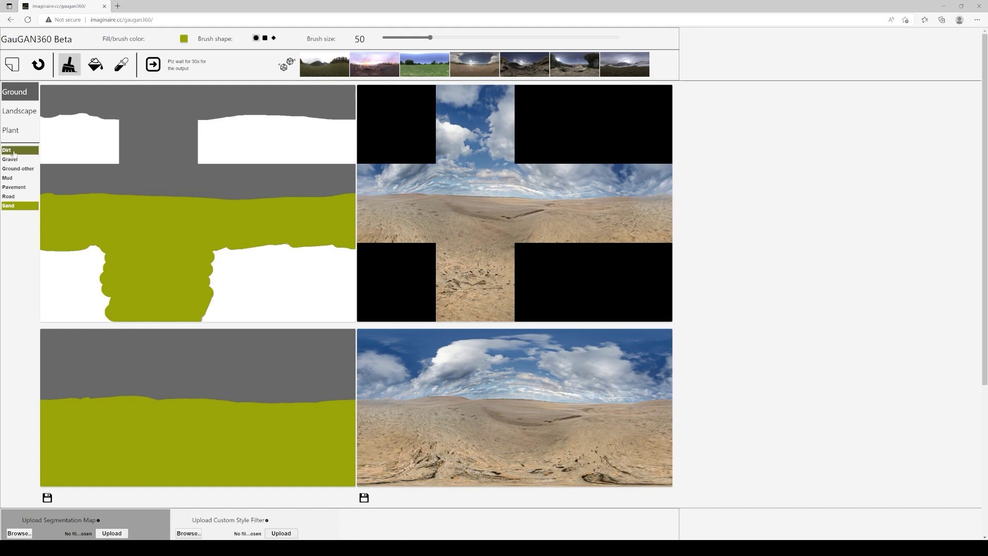
Dab Rock blobs on the sand band's right end and lower arm, then generate the panorama
left_click(20, 112)
left_click(10, 196)
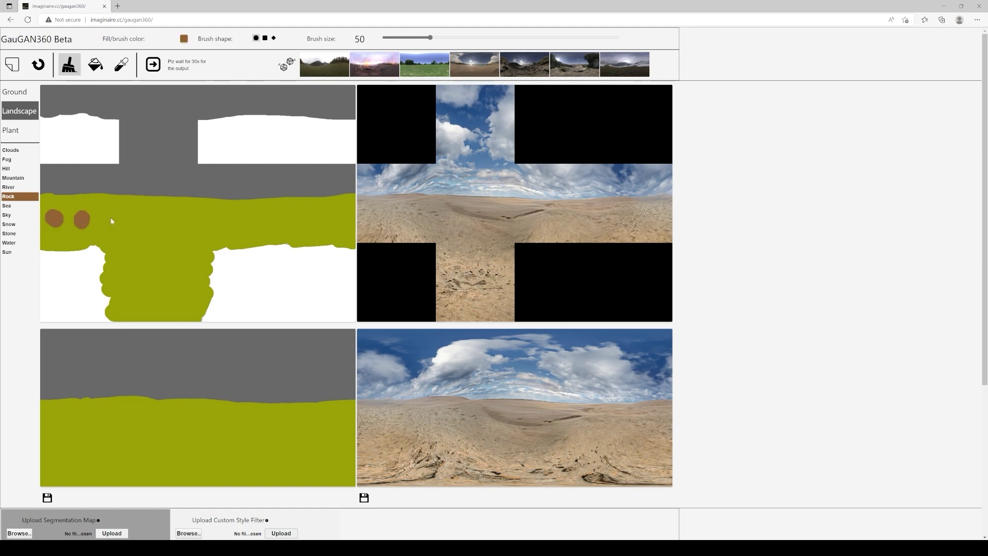
left_click(336, 213)
left_click(328, 230)
left_click(122, 277)
left_click(139, 312)
left_click(160, 262)
left_click(173, 306)
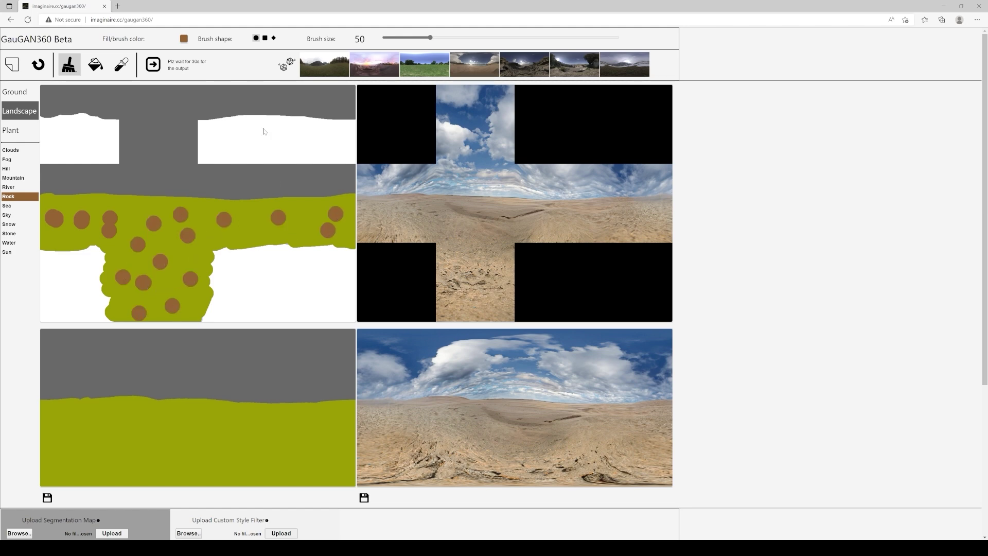
left_click(154, 67)
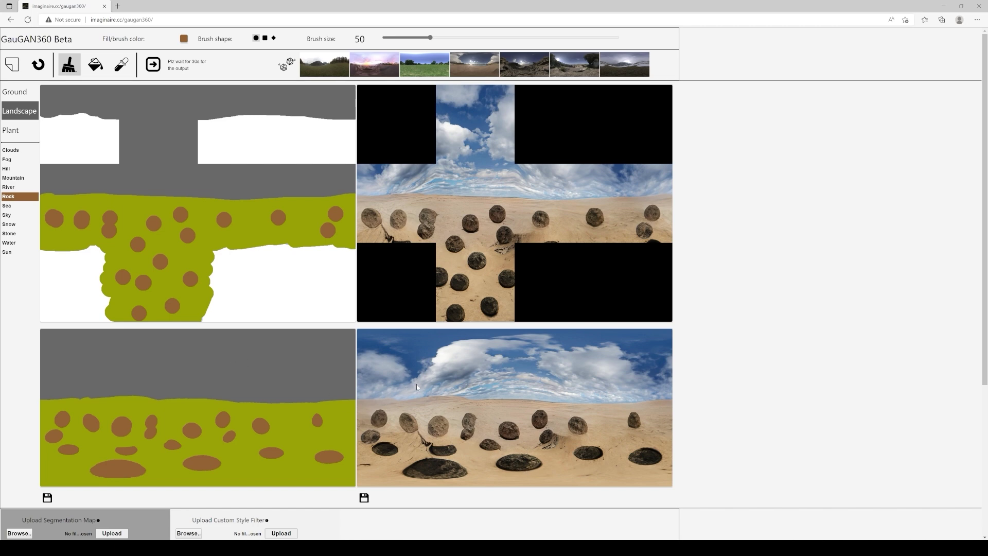
Save the rocky desert panorama as a JPG and open the downloaded image
left_click(365, 498)
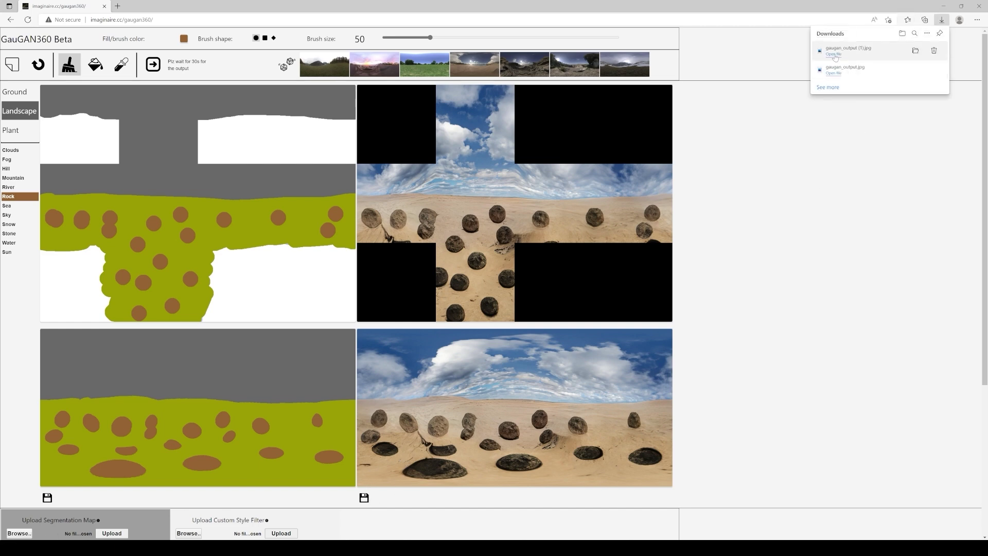
left_click(832, 57)
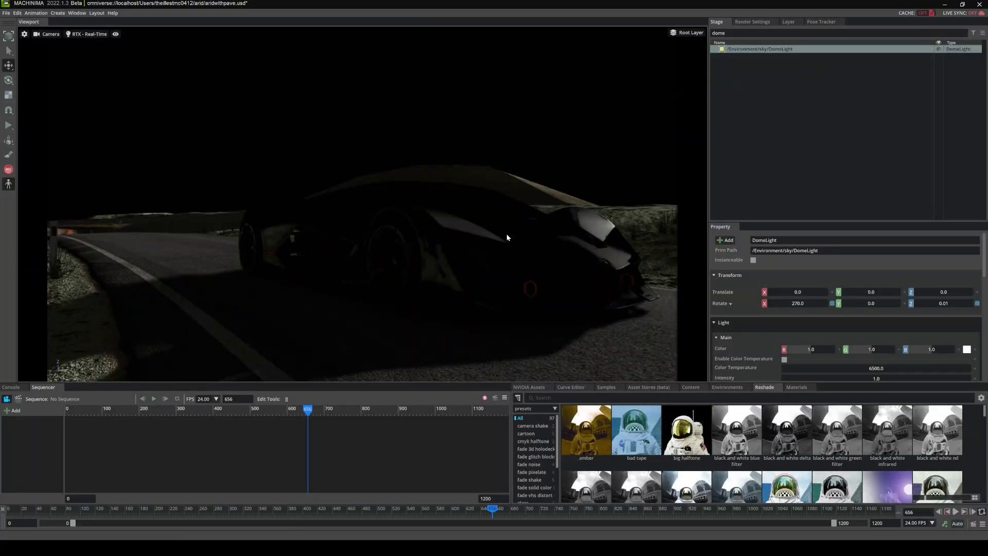
Add a new Dome Light to the scene
left_click(59, 14)
mouse_move(90, 79)
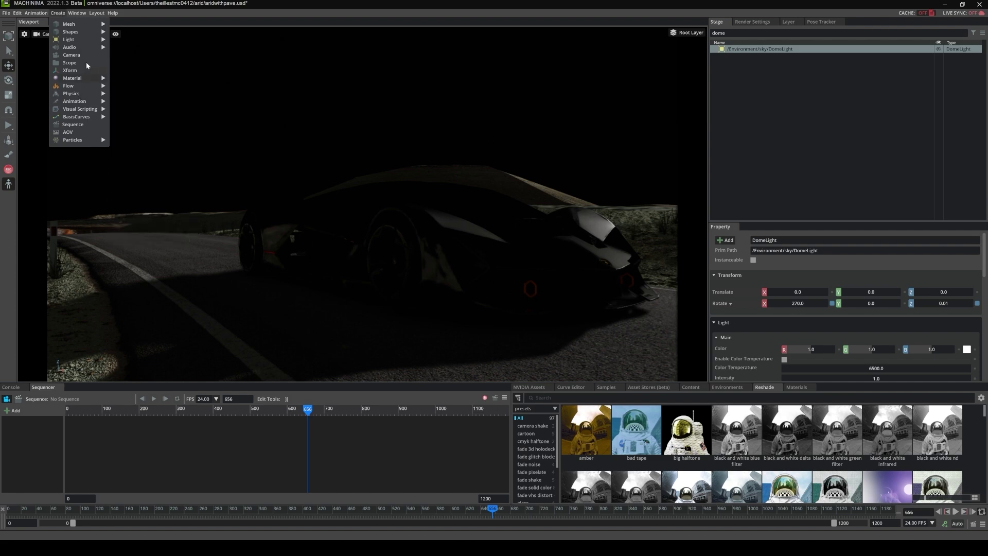
mouse_move(84, 38)
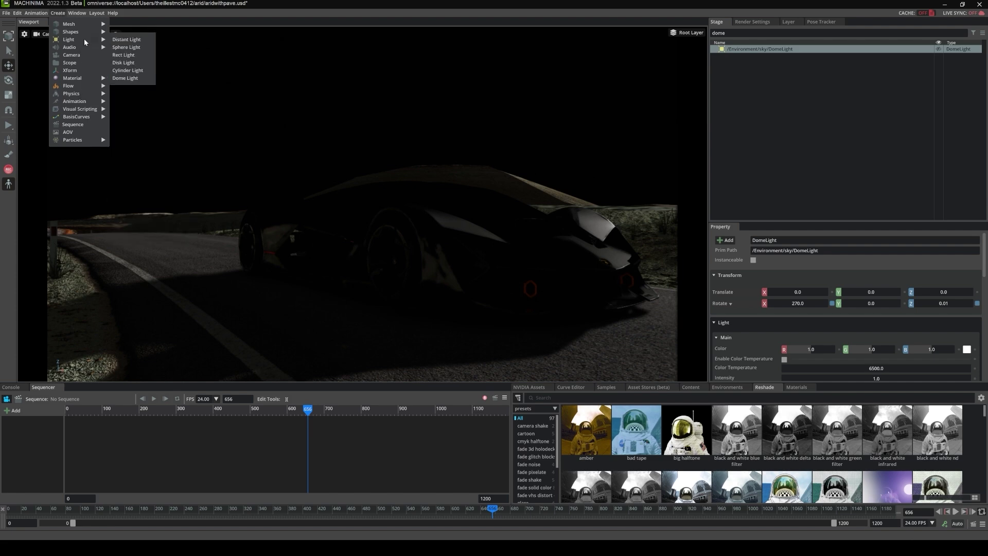
left_click(125, 79)
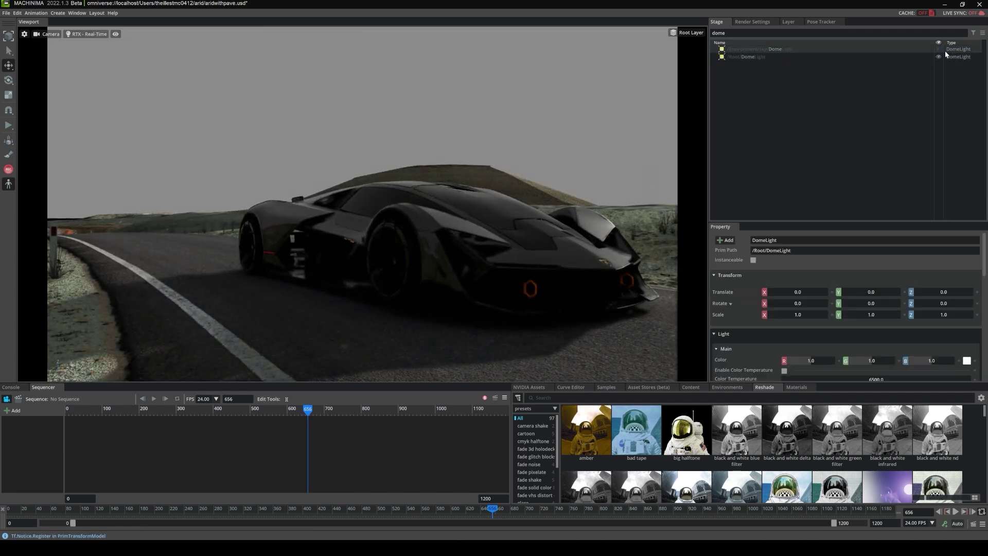
Set the dome light's Texture File to gaugan_output (1).jpg
left_click(804, 56)
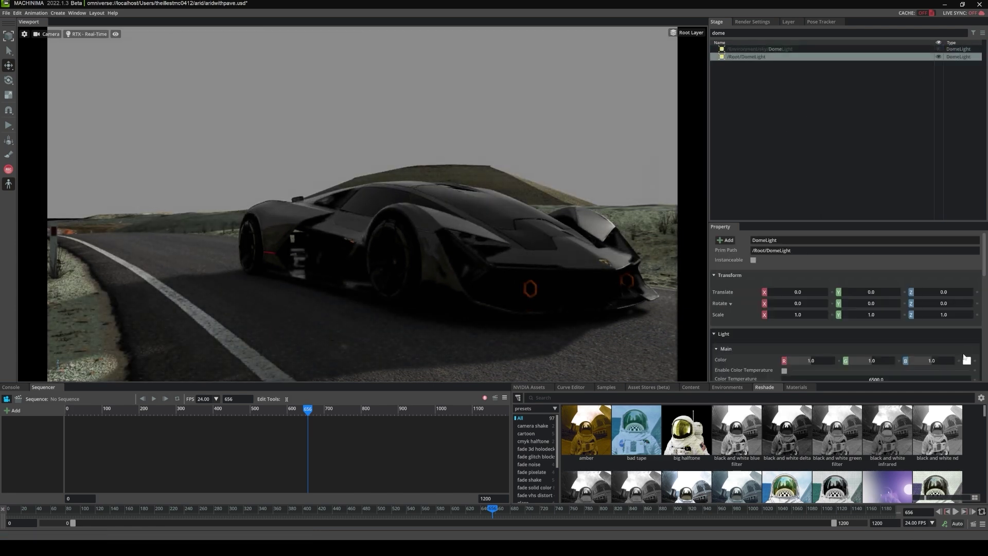
scroll(962, 355, "down", 3)
left_click(958, 327)
double_click(509, 234)
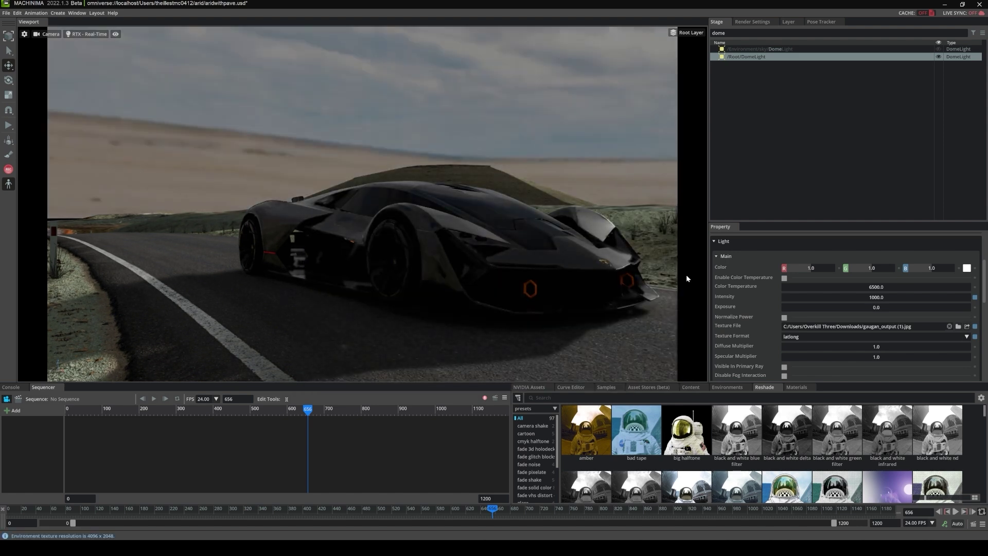
scroll(833, 314, "up", 3)
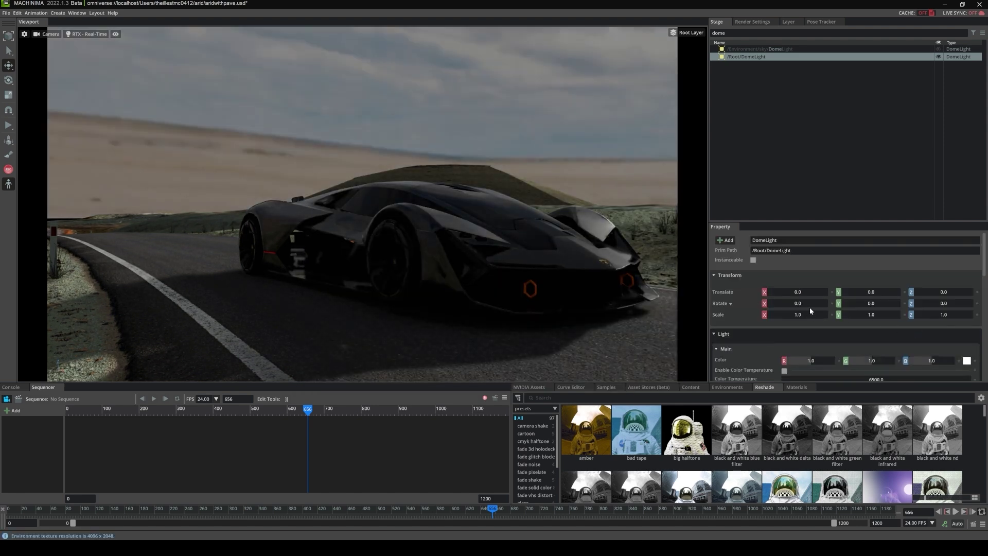
Slightly adjust the dome light's Rotate X, Y and Z values
left_click_drag(812, 305, 806, 314)
left_click_drag(878, 303, 891, 307)
mouse_move(952, 302)
left_mouse_down()
mouse_move(986, 309)
mouse_move(966, 301)
left_mouse_up()
Preview the viewport in RTX - Interactive (Path Tracing) mode
left_click(87, 34)
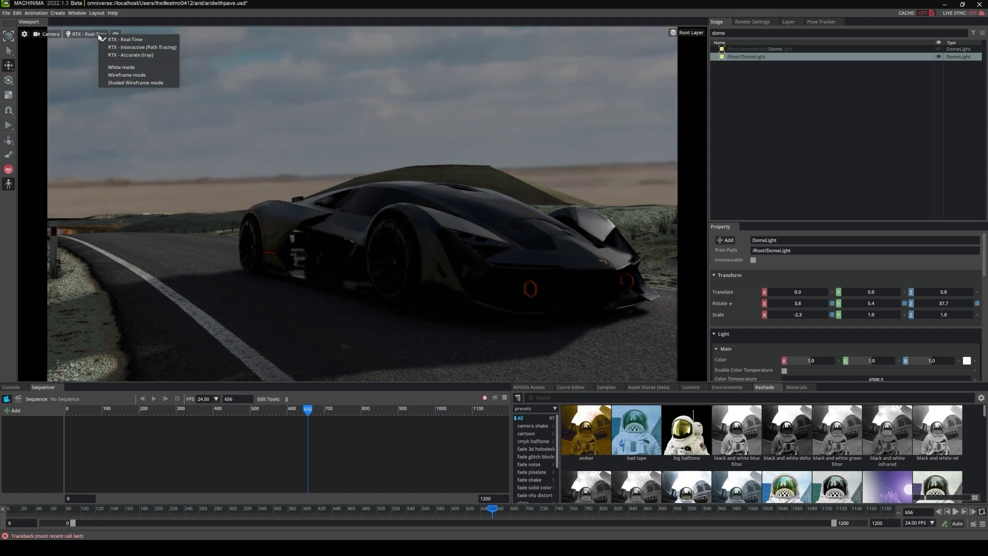
left_click(129, 47)
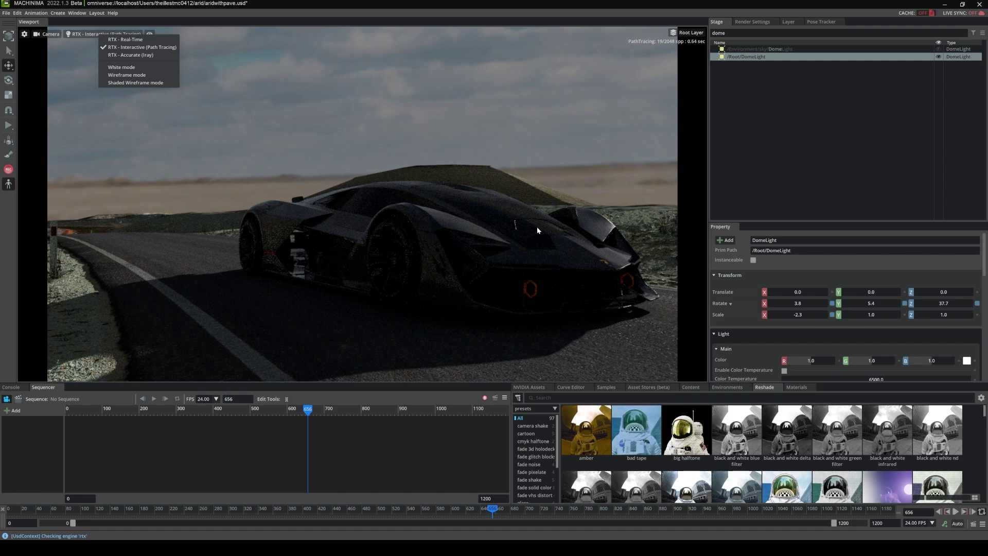
left_click(942, 307)
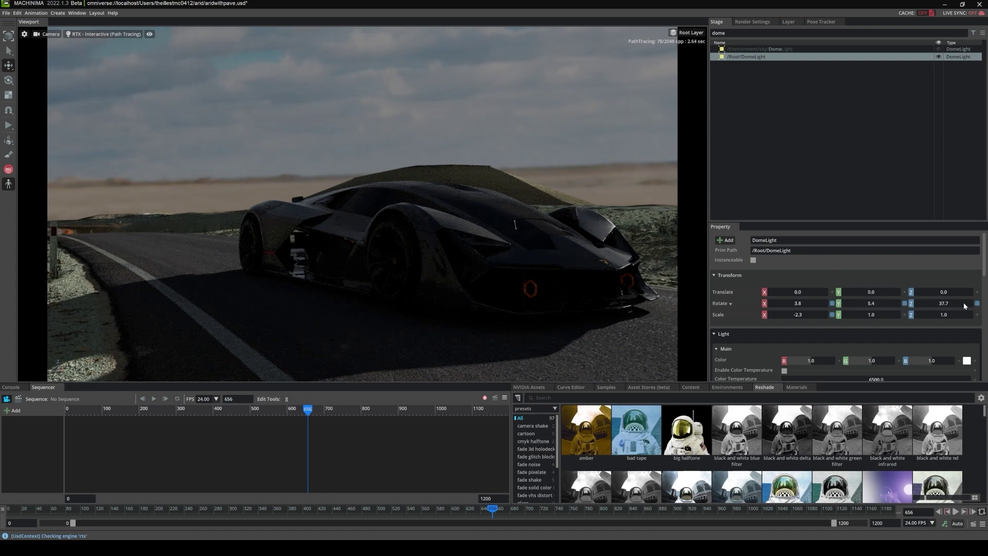
Turn the dome light's Rotate Z to about 94.3
mouse_move(962, 301)
left_mouse_down()
mouse_move(950, 302)
mouse_move(987, 304)
left_mouse_up()
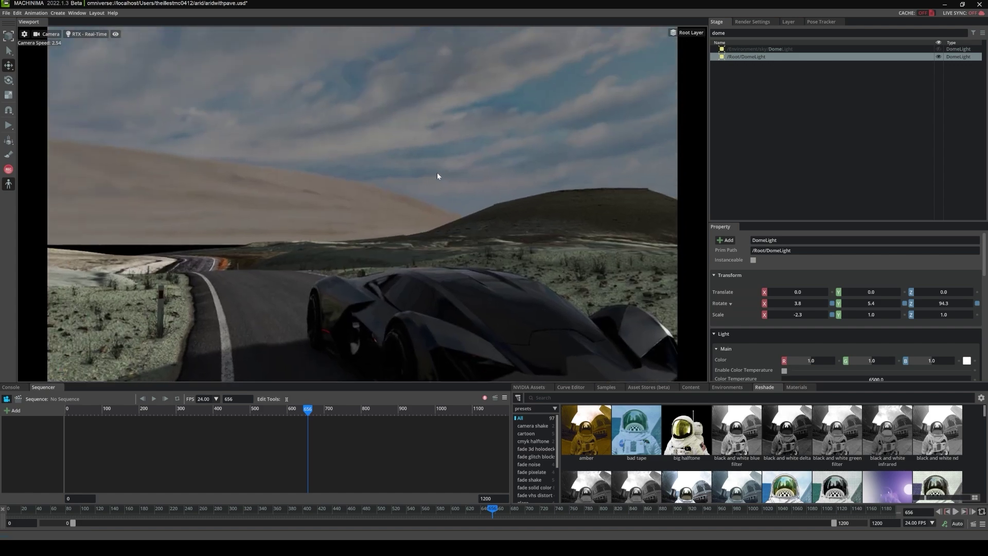
scroll(441, 181, "down", 5)
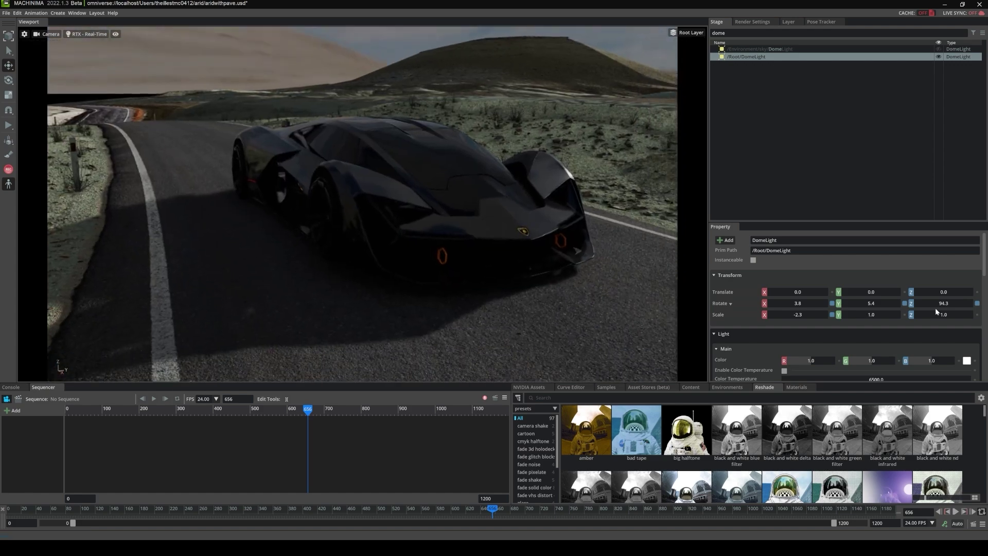
scroll(944, 309, "down", 2)
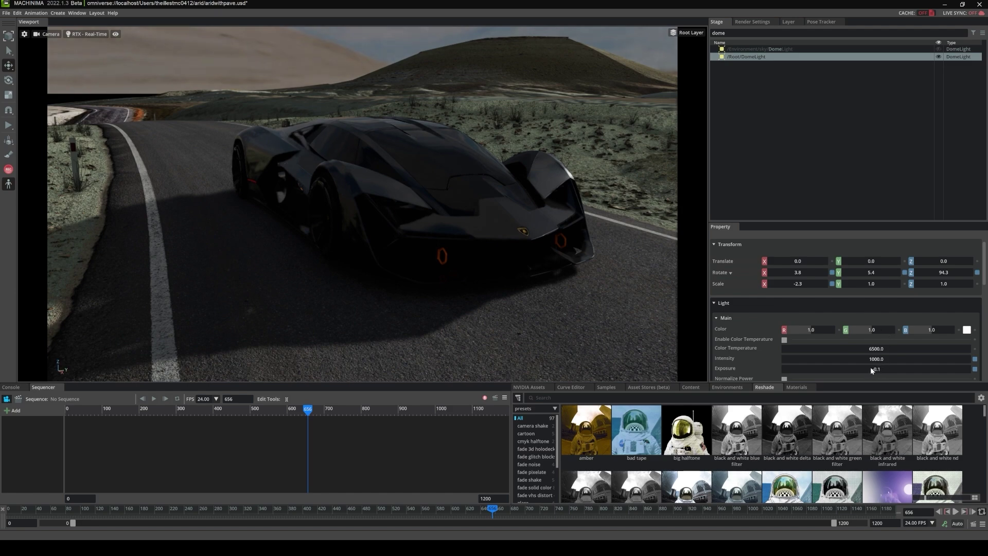
Set the DomeLight exposure to 2.0 to brighten the scene
left_click_drag(869, 366, 876, 369)
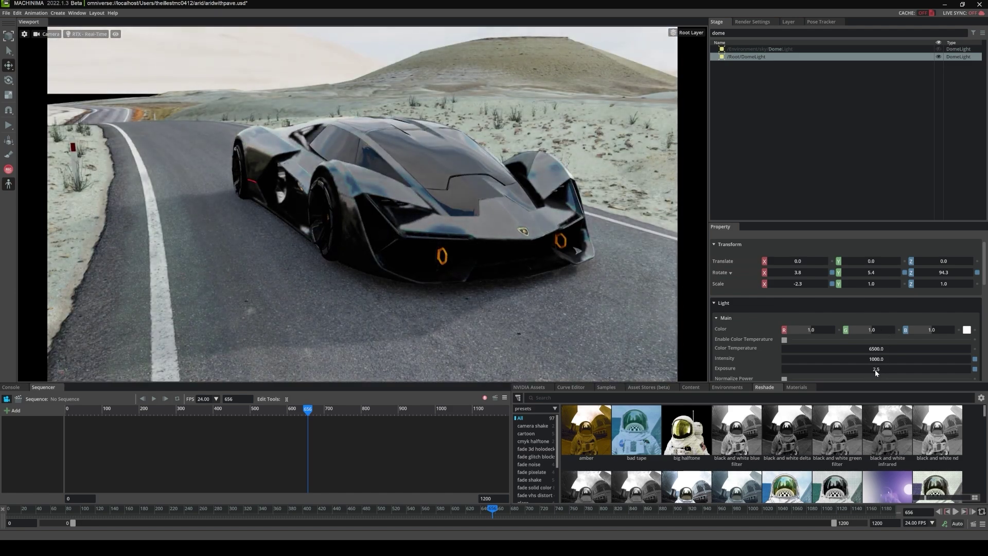
left_click_drag(875, 368, 871, 368)
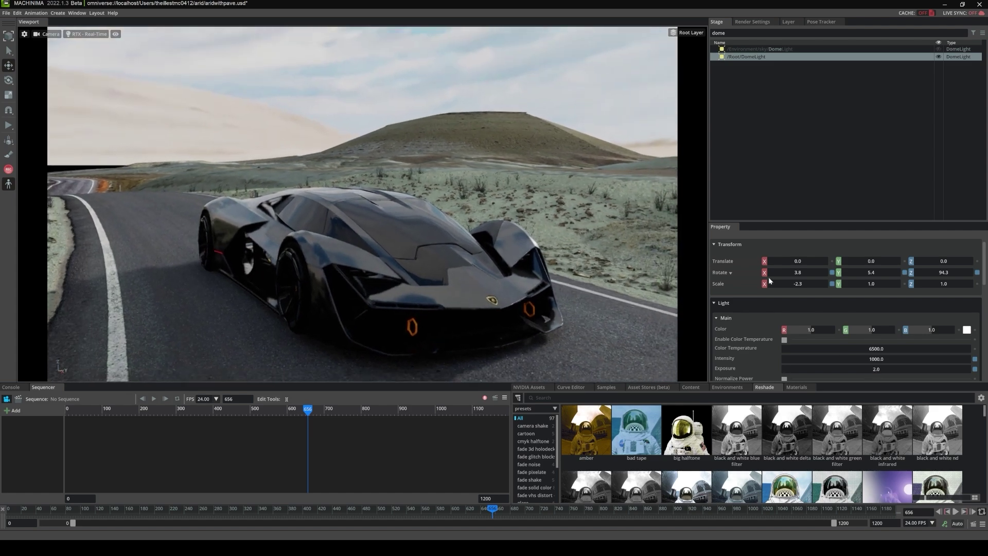
scroll(875, 277, "up", 1)
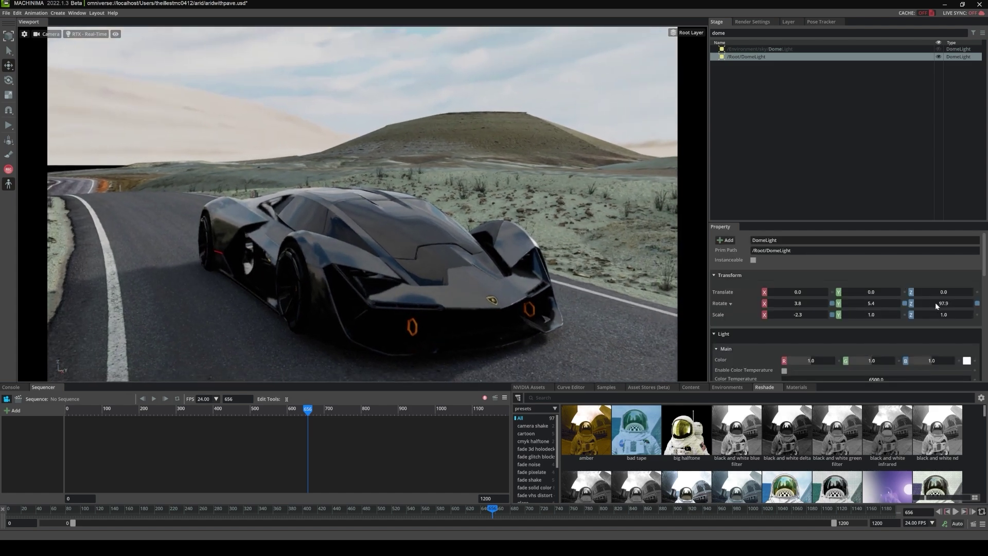
Rotate the dome sky around Z, X and Y (Y to -8.5) so the hills frame the car
left_click_drag(935, 302, 820, 303)
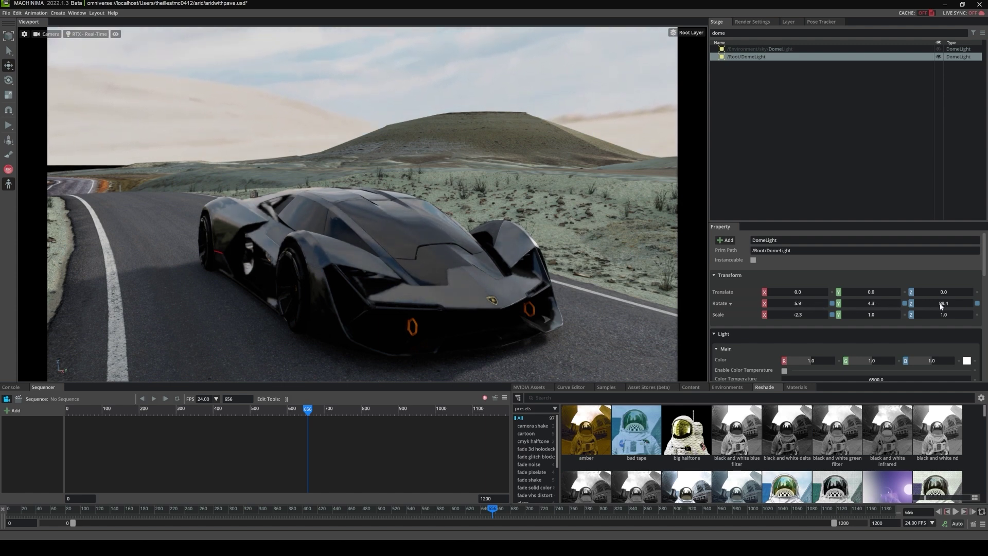
left_click_drag(933, 304, 939, 304)
left_click_drag(874, 304, 887, 304)
left_click_drag(801, 300, 853, 304)
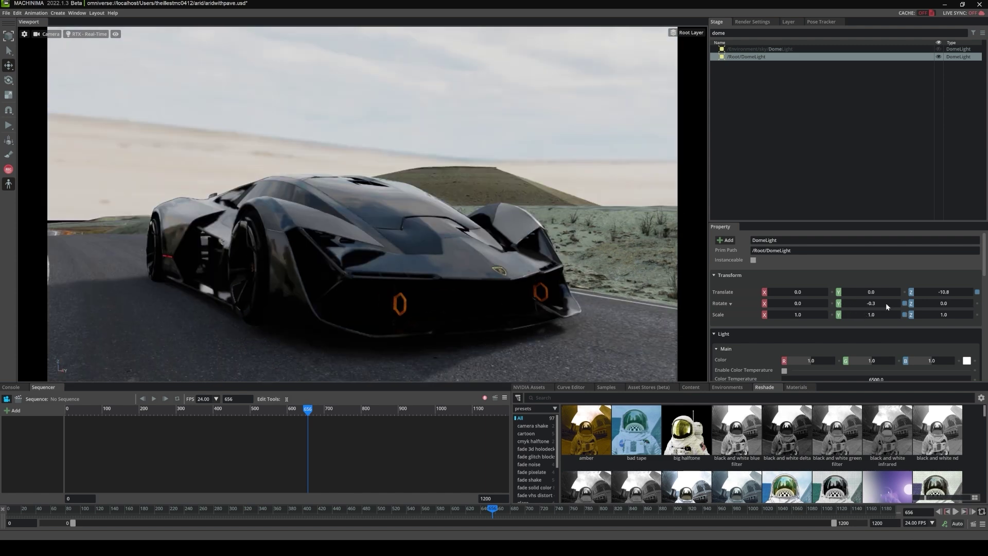
left_click_drag(885, 302, 860, 302)
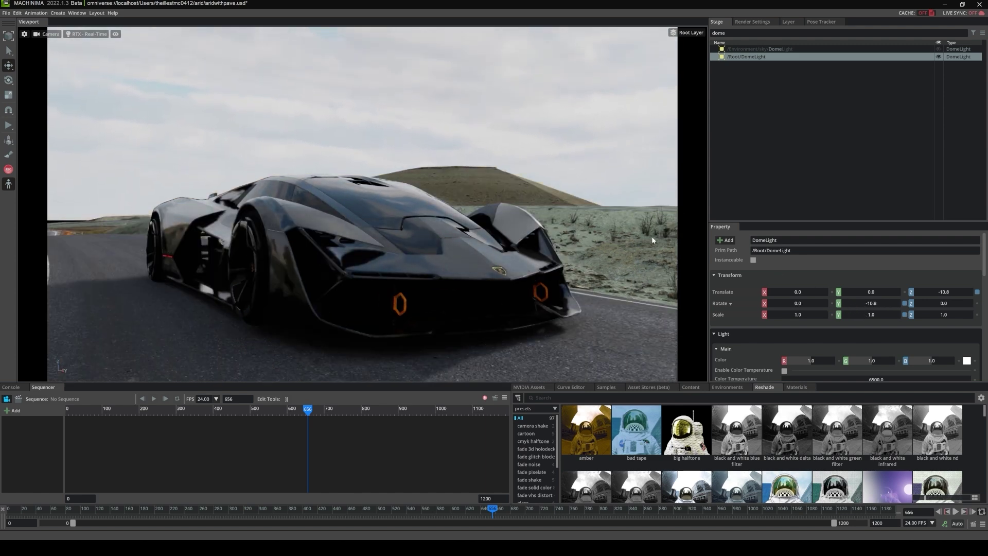
mouse_move(607, 230)
left_mouse_down()
mouse_move(592, 227)
mouse_move(612, 228)
left_mouse_up()
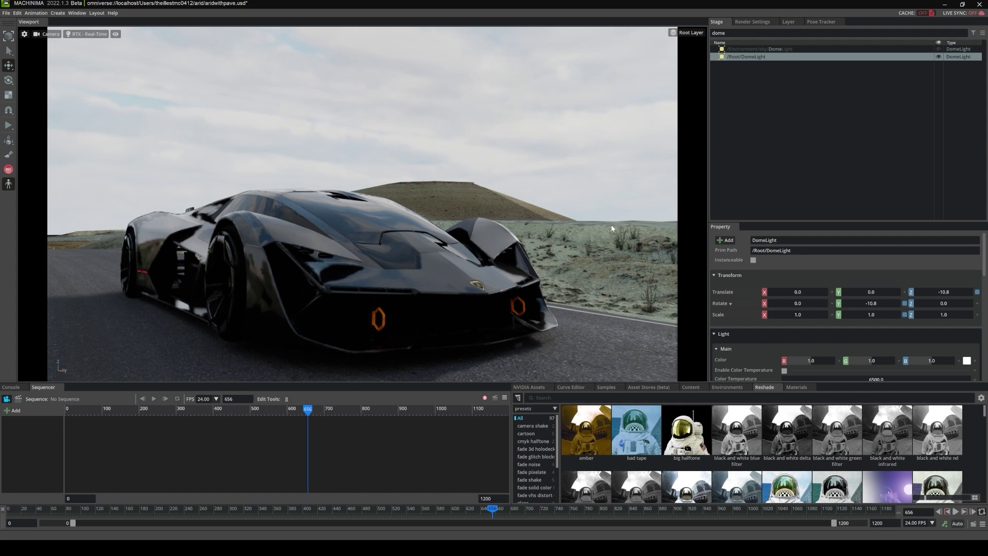
left_click_drag(589, 227, 561, 213)
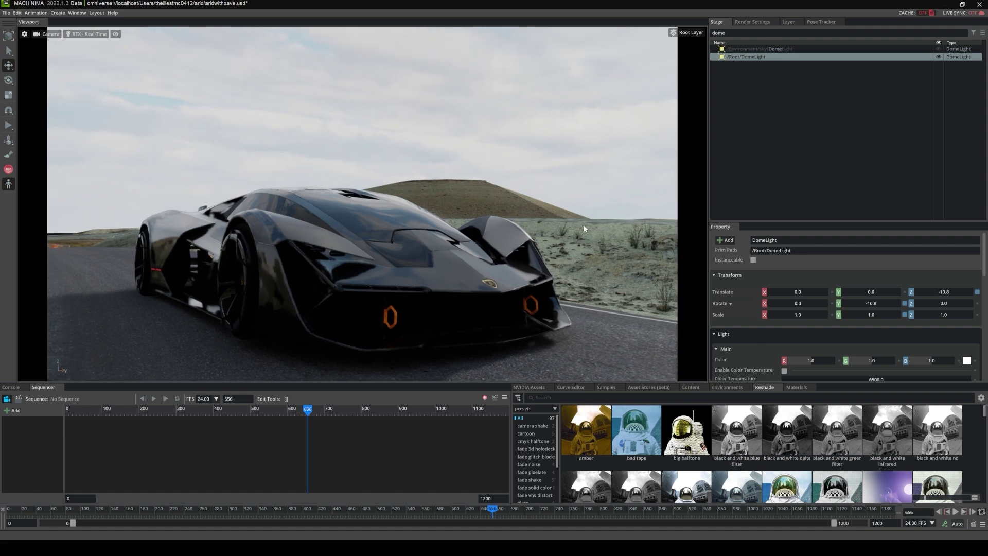